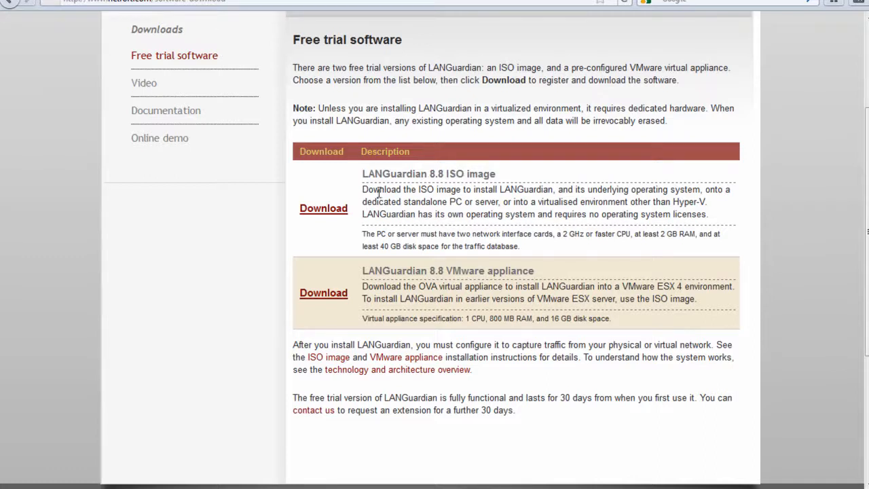
- Download the LANGuardian 8.8 ISO image from the free trial software page
left_click(341, 210)
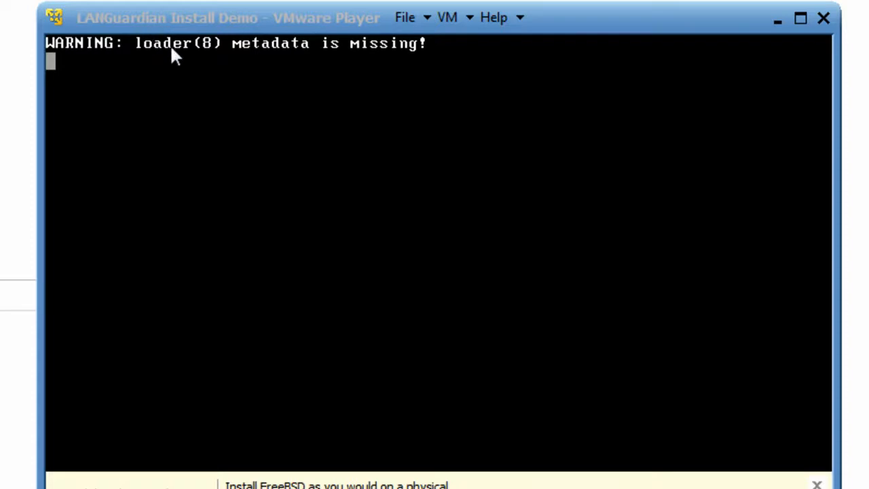
- In the VMware Player install machine, dismiss the install hint and answer yes to the overwrite and low-memory prompts to continue LANGuardian setup
left_click(817, 484)
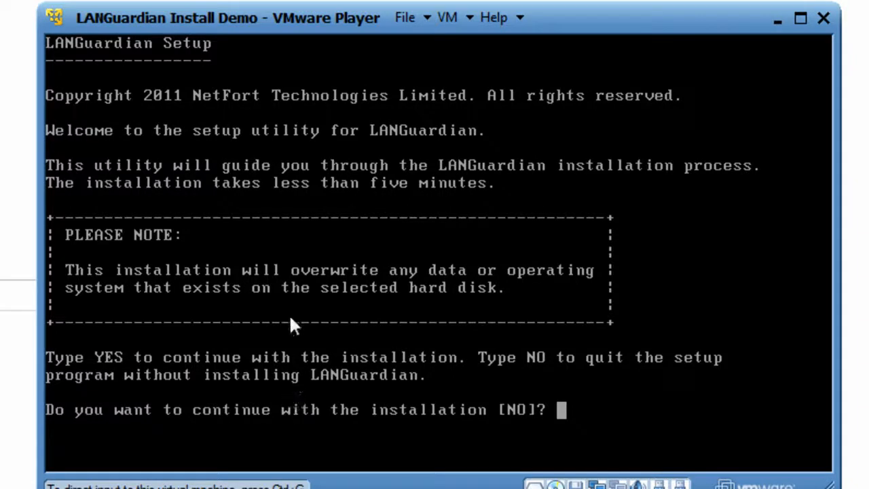
left_click(546, 359)
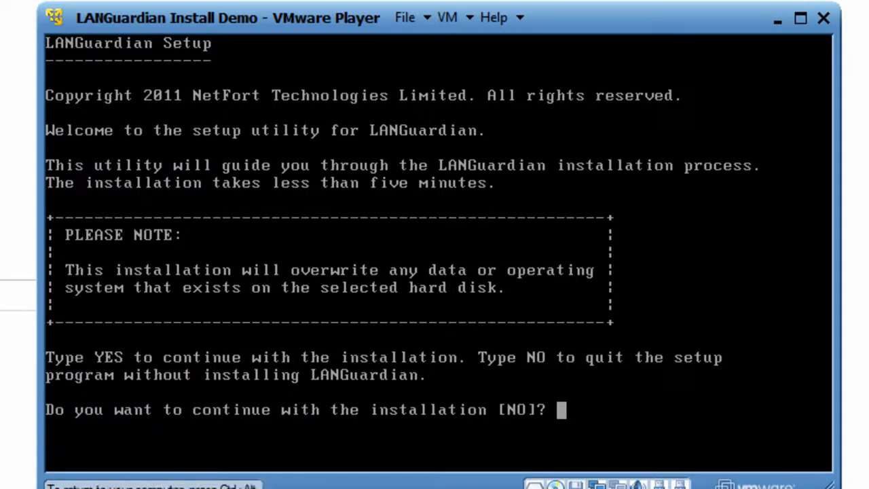
type("yes")
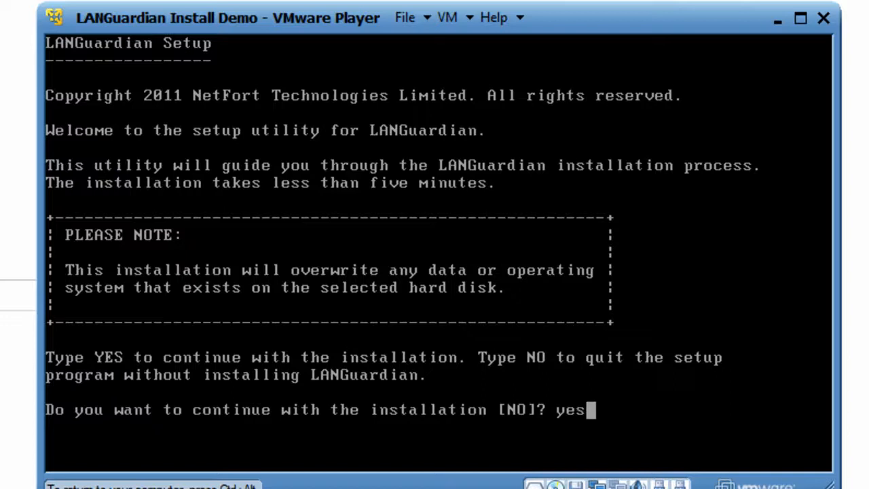
key("Return")
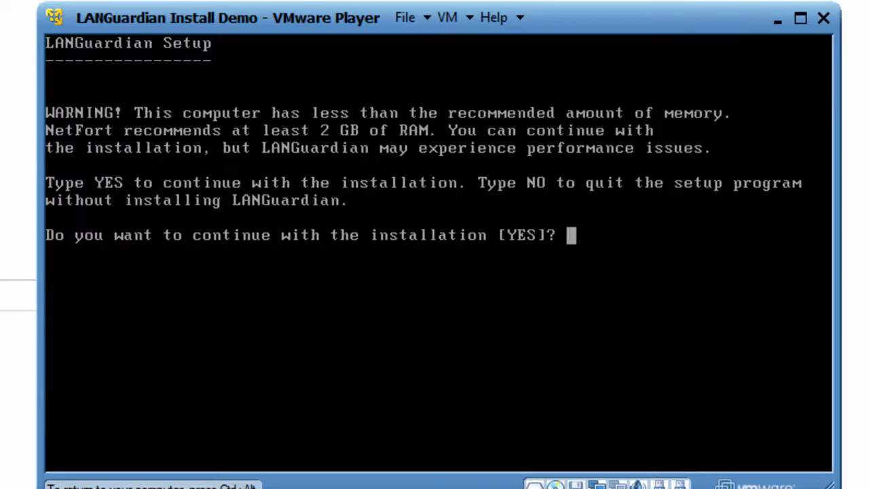
type("yes")
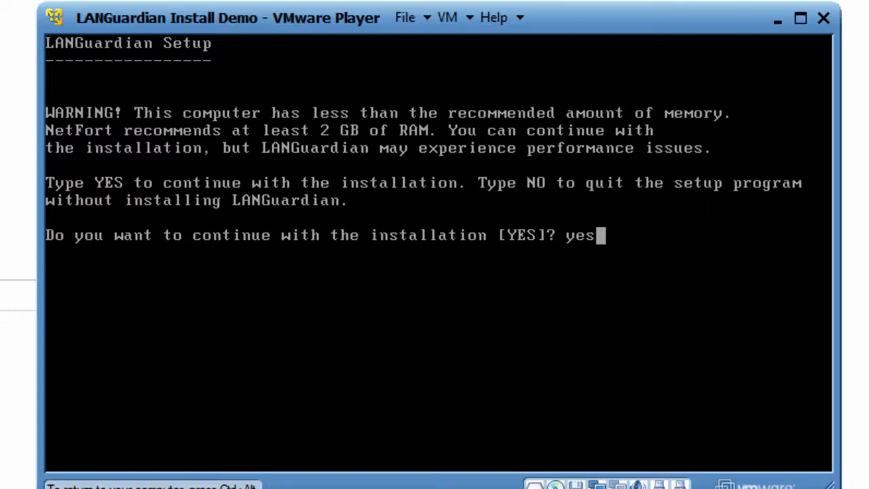
key("Return")
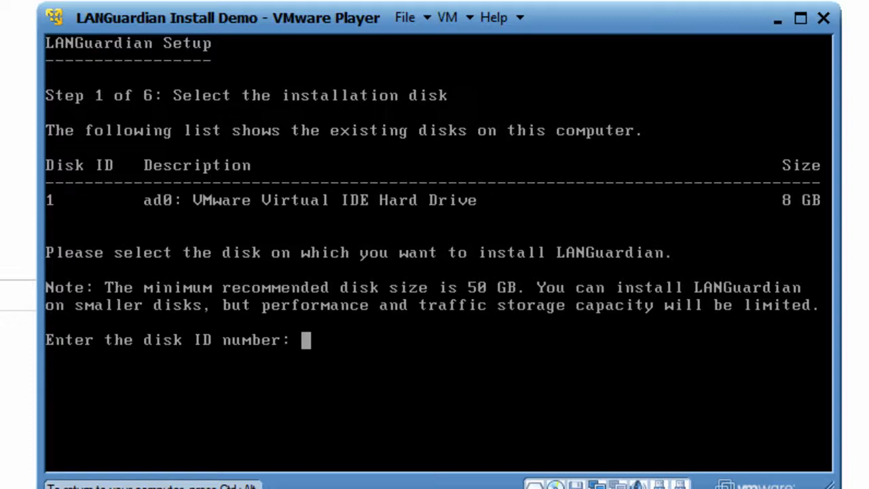
- Choose disk ID 1 as the installation disk and confirm with yes that its data is erased
type("1")
key("Return")
type("yes")
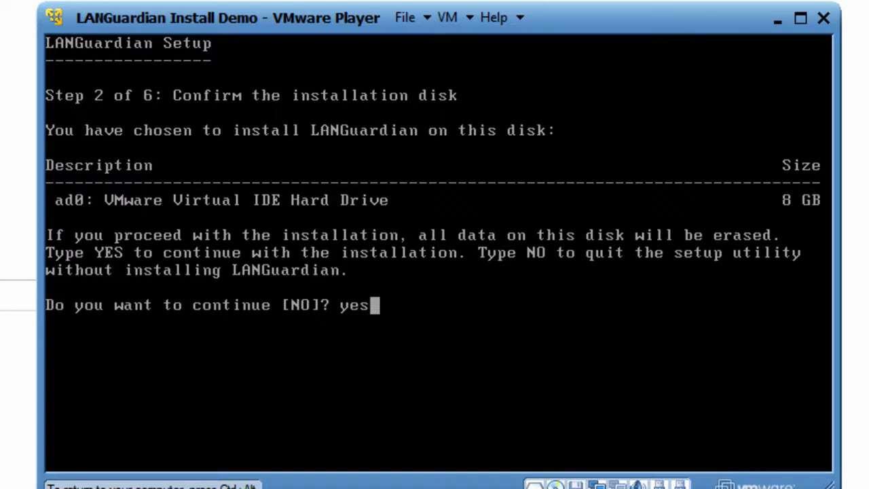
key("Return")
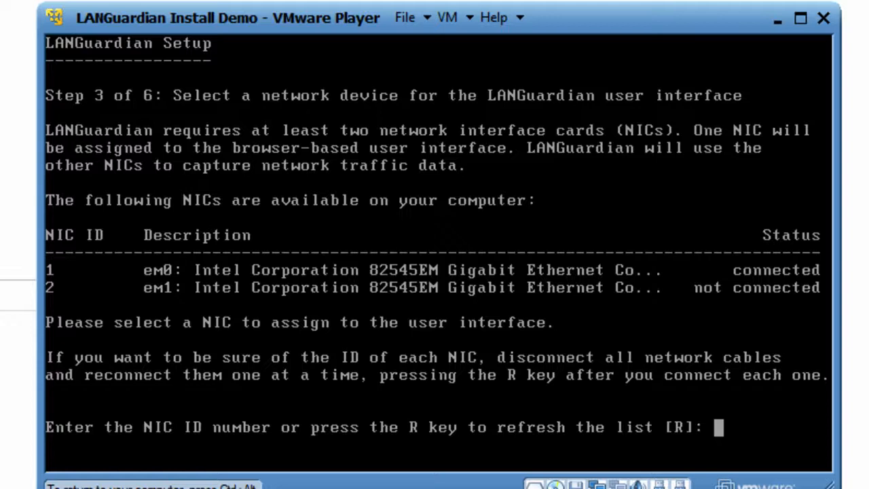
- Assign NIC 1 to the LANGuardian user interface and set the computer's IP address to 192.168.127.201
type("1")
key("Return")
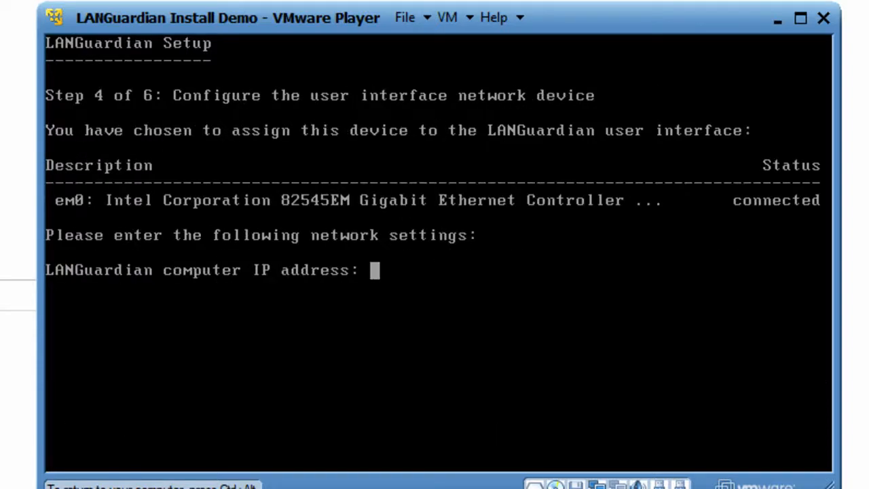
type("192")
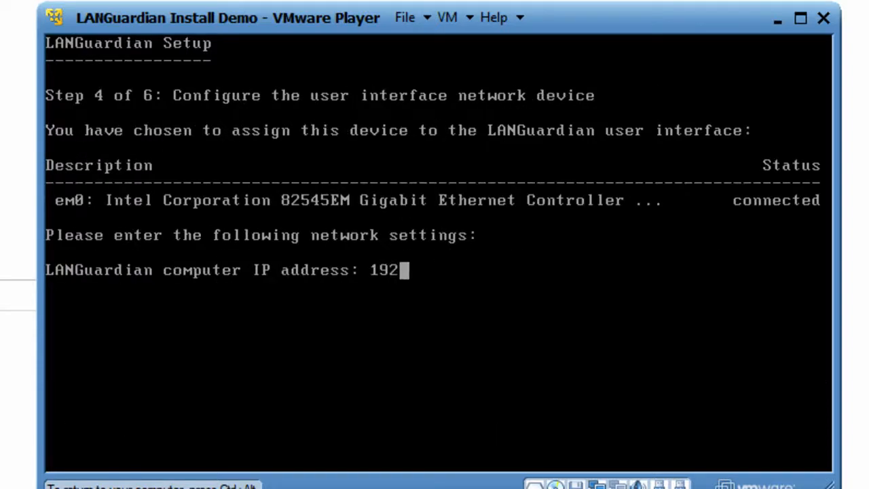
type(".168.12")
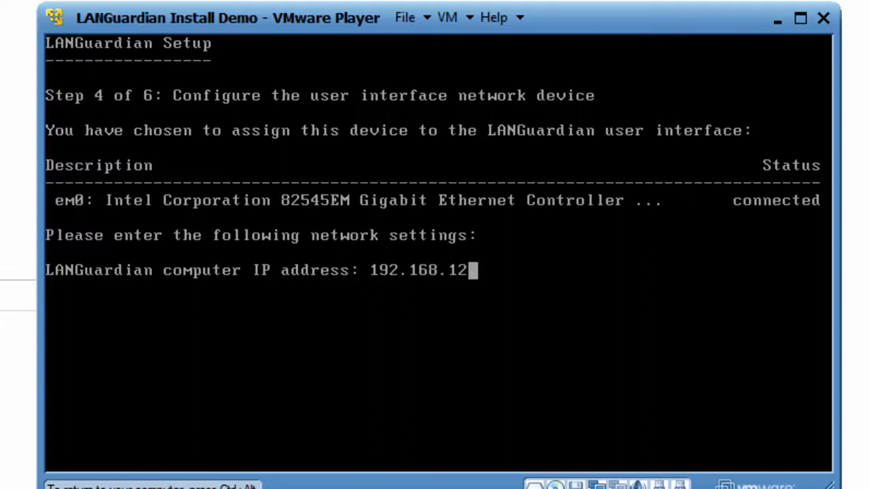
type("7.201")
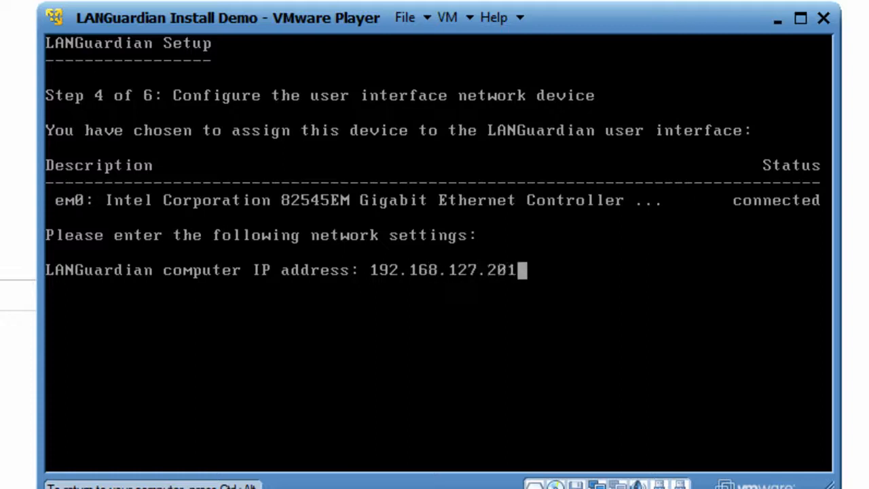
key("Return")
- Set the LANGuardian computer's network mask to 255.255.255.0
type("25.")
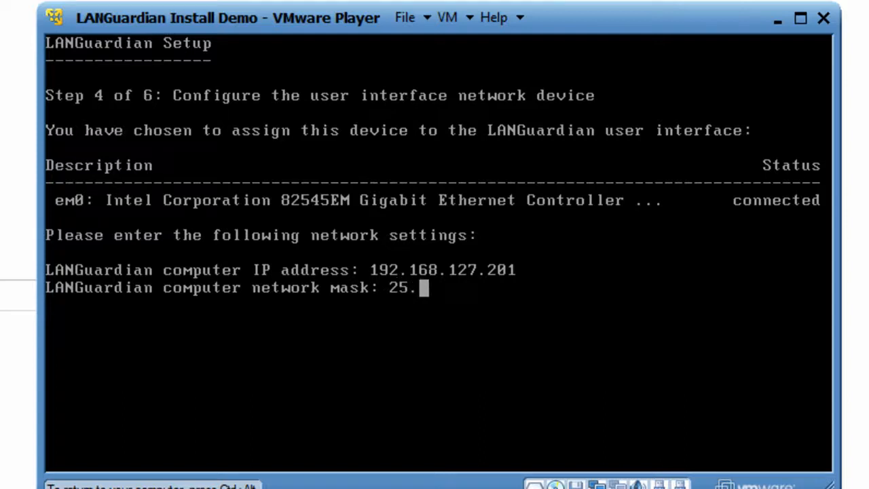
key("BackSpace")
type("5.265")
key("BackSpace")
key("BackSpace")
type("55.255.0")
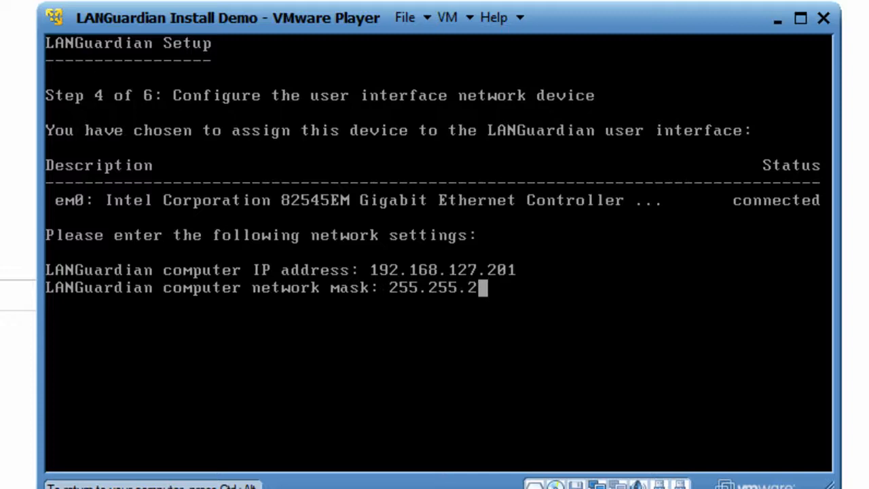
key("Return")
- Set the default gateway to 192.168.127.1 and accept the default DNS server 8.8.8.8
type("192.15")
key("BackSpace")
type("6")
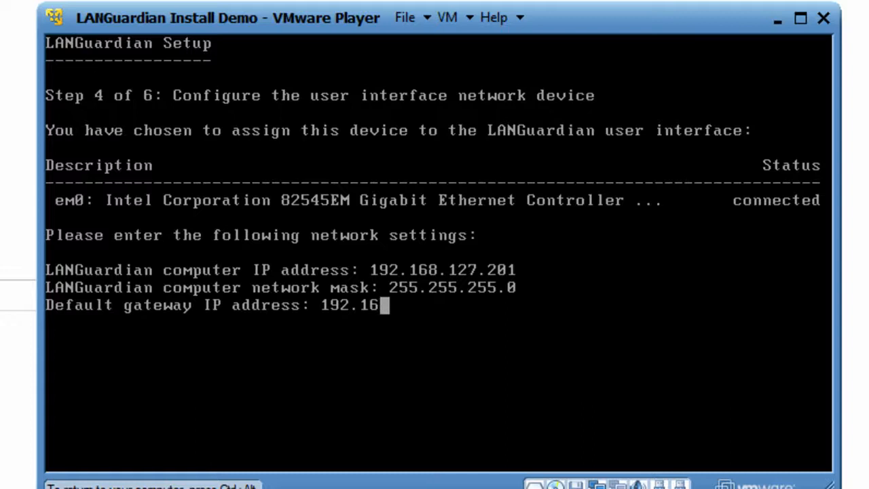
type("8.127.1")
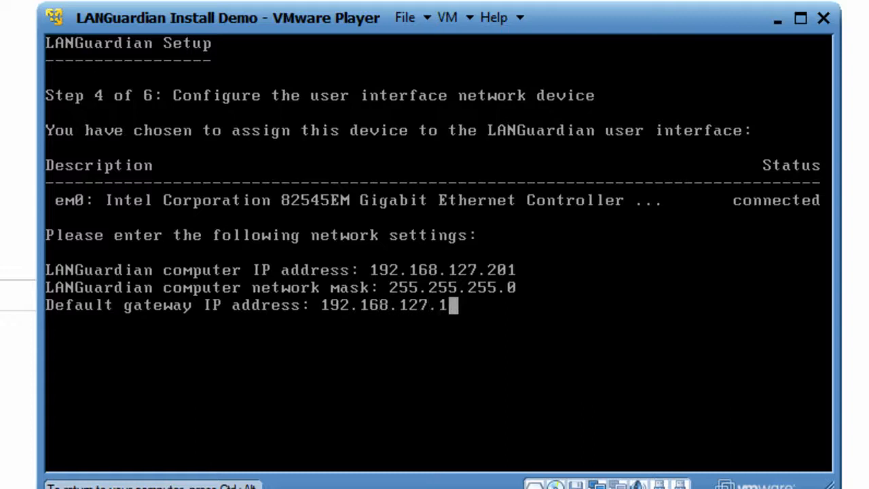
key("Return")
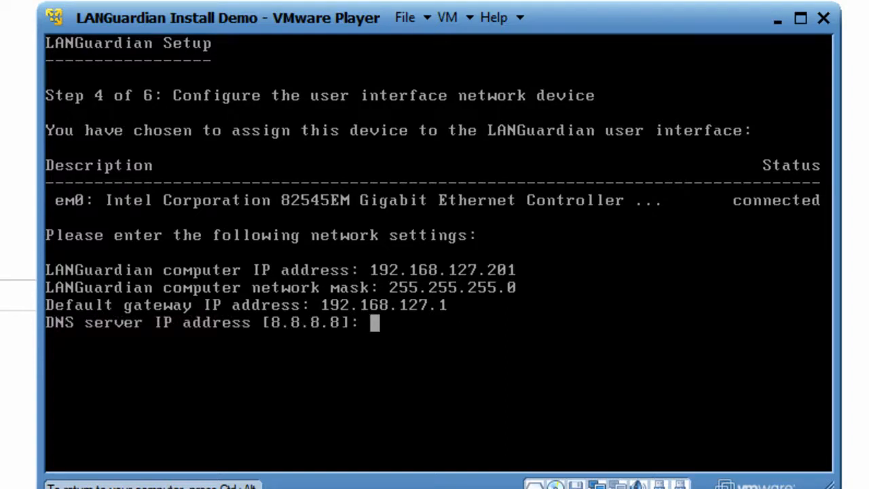
key("Return")
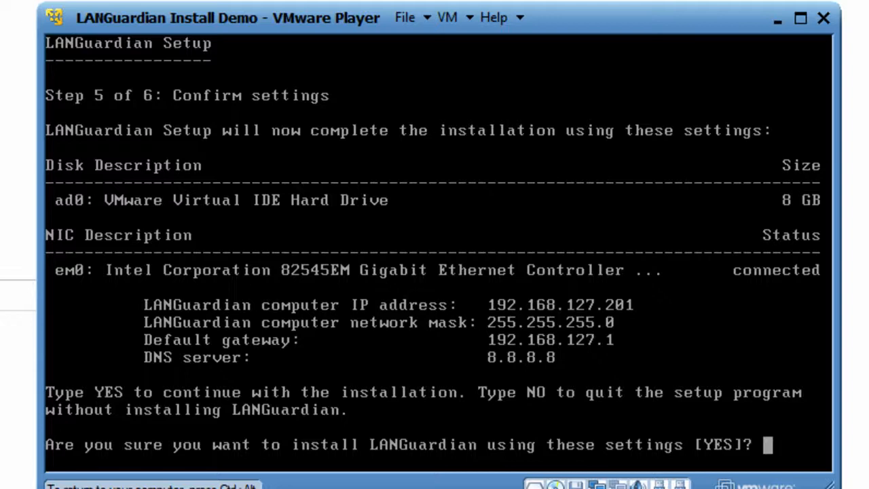
- Confirm with yes to install LANGuardian using these settings, and restart the computer once setup finishes
type("yexs")
key("BackSpace")
key("BackSpace")
type("s")
key("Return")
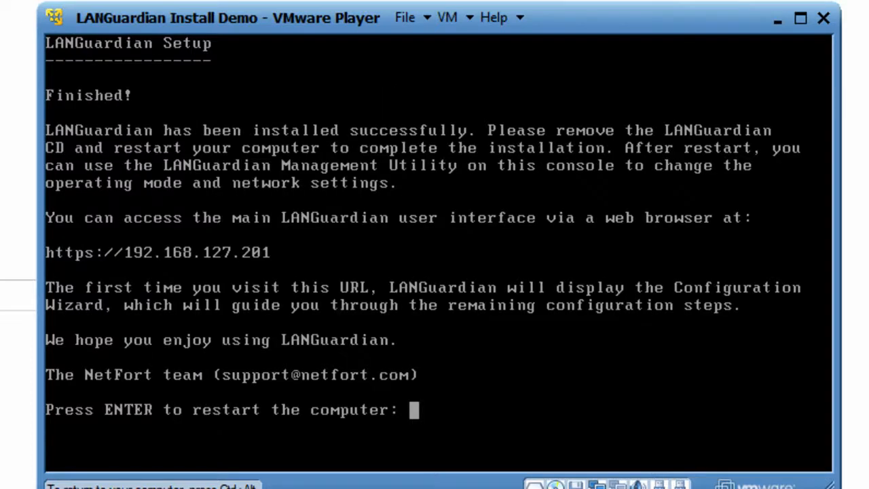
key("Return")
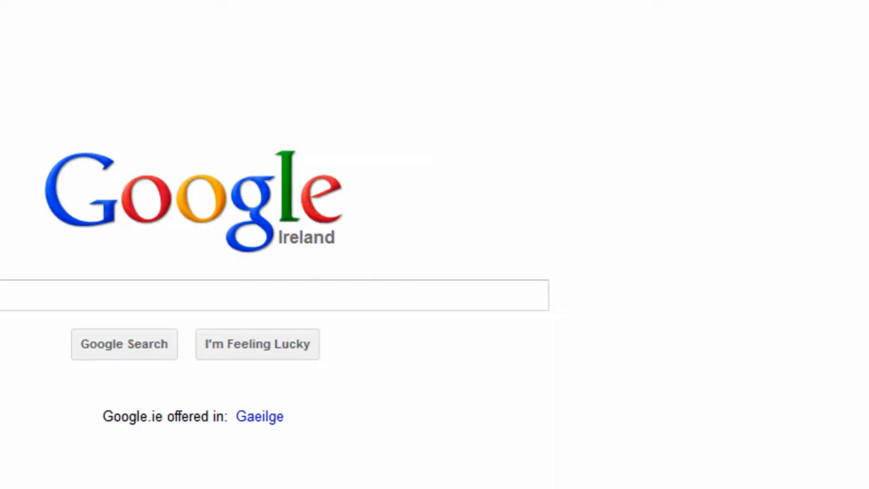
type("http")
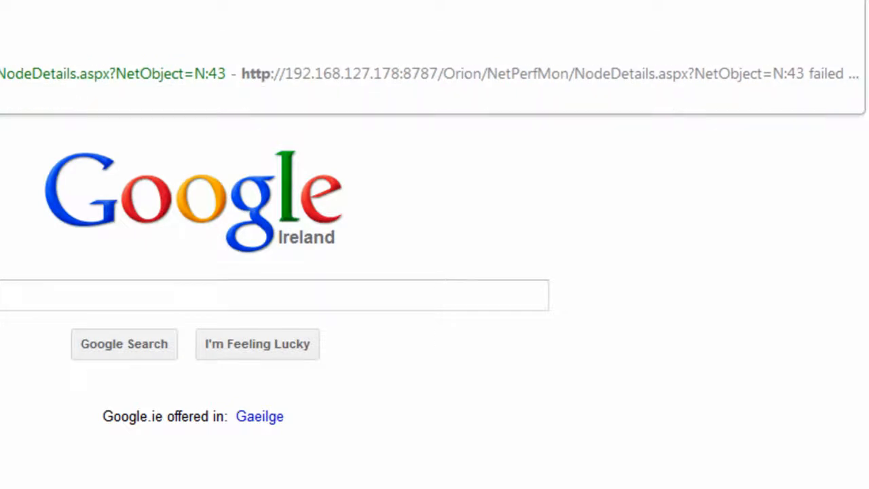
type("s://")
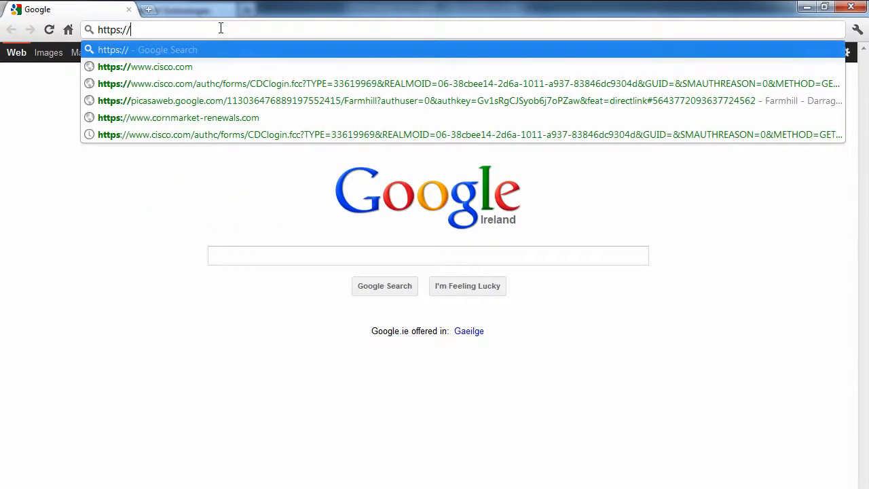
type("192.1")
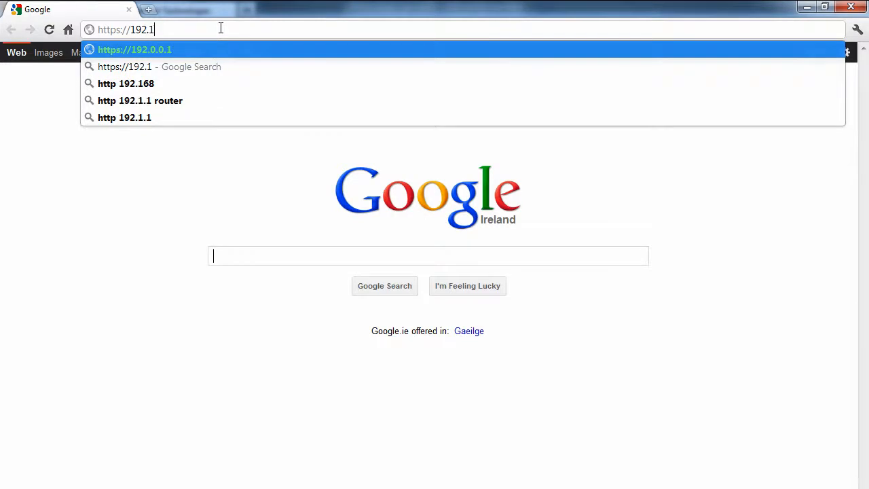
type("68.127.201")
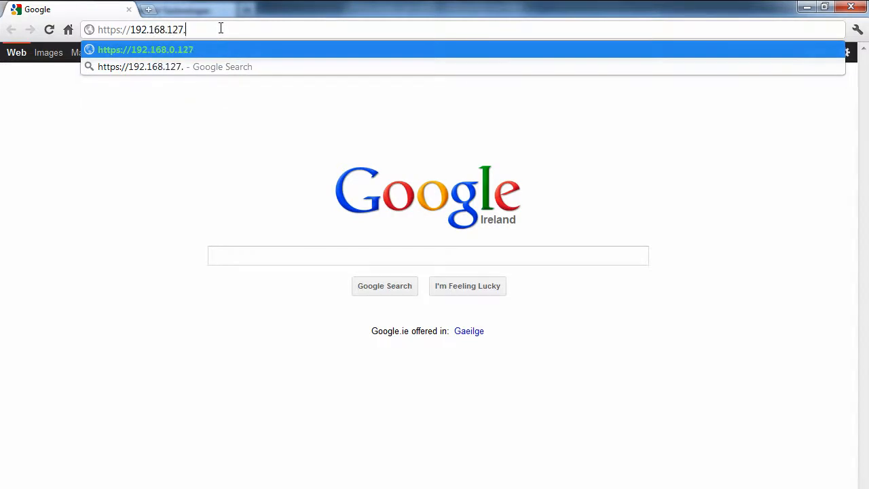
key("Return")
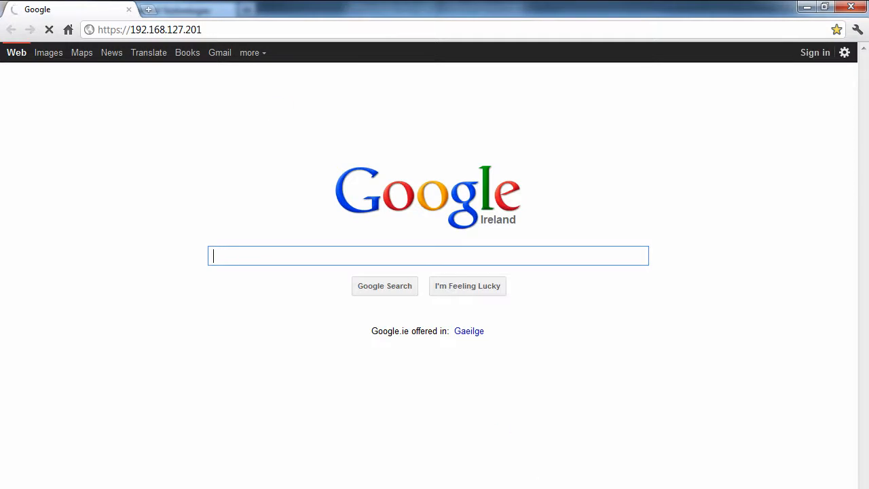
left_click(543, 488)
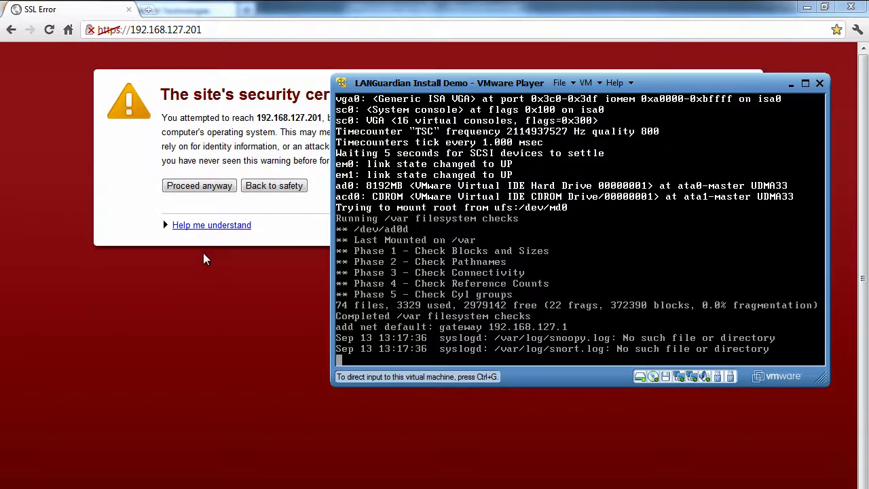
left_click(204, 256)
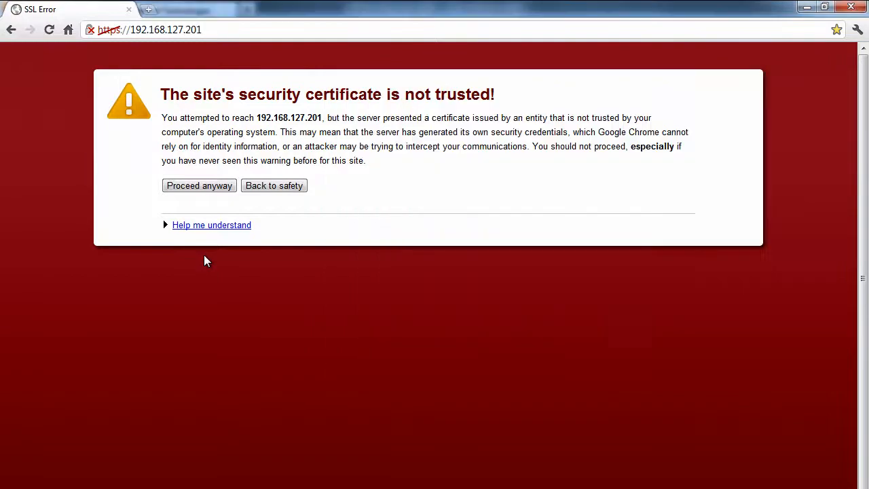
left_click(210, 186)
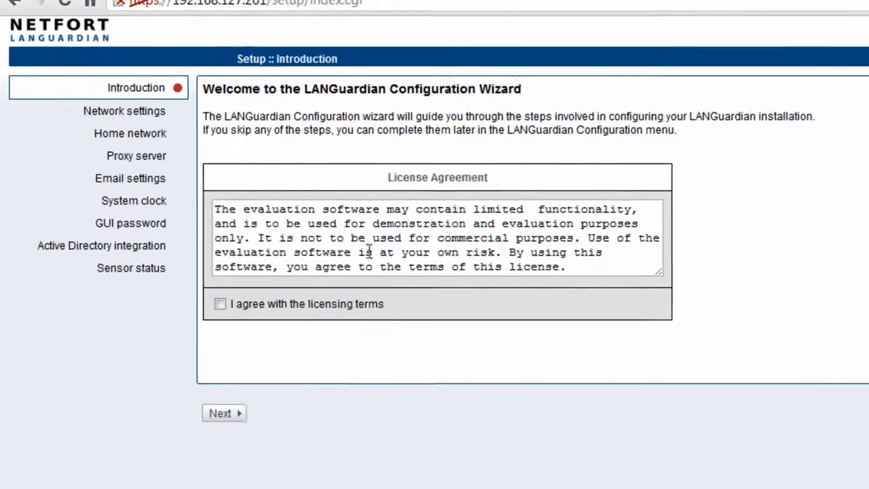
- Agree with the licensing terms in the wizard's introduction and continue to the network settings
scroll(324, 239, "down", 1)
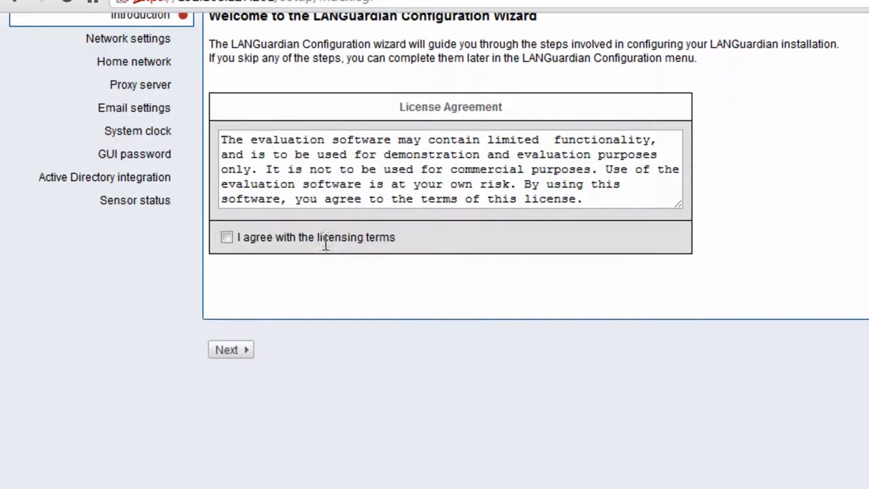
left_click(347, 157)
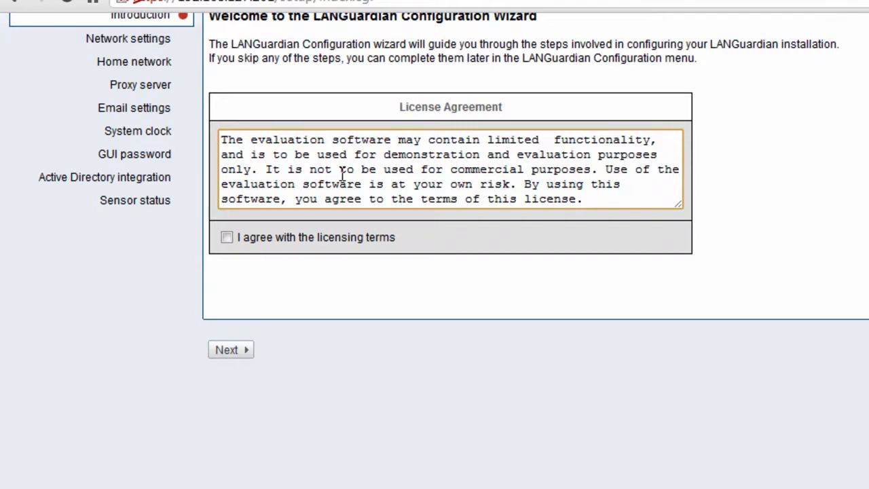
scroll(333, 183, "up", 1)
left_click(226, 310)
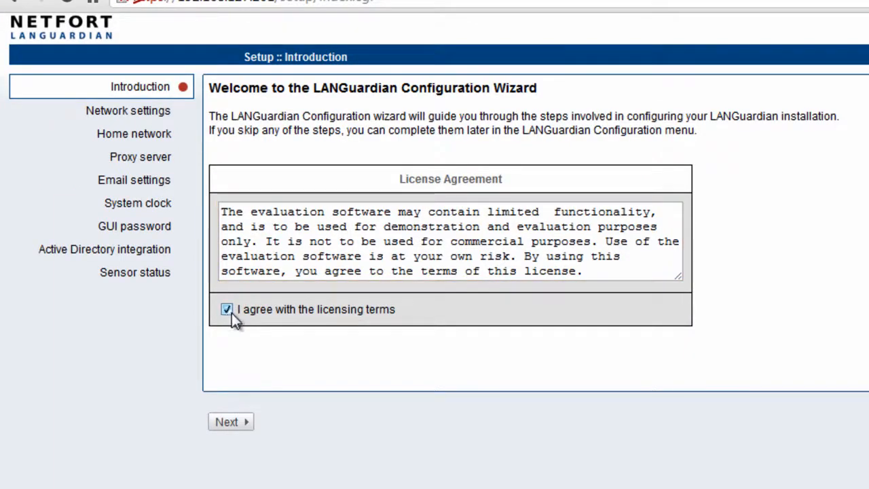
left_click(234, 421)
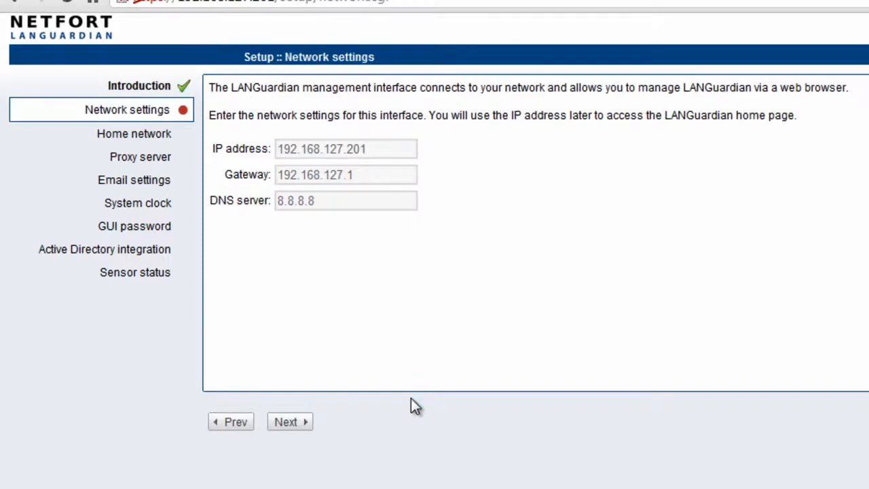
- Accept the displayed network settings and default home network subnets, and continue to the proxy server settings
left_click(298, 426)
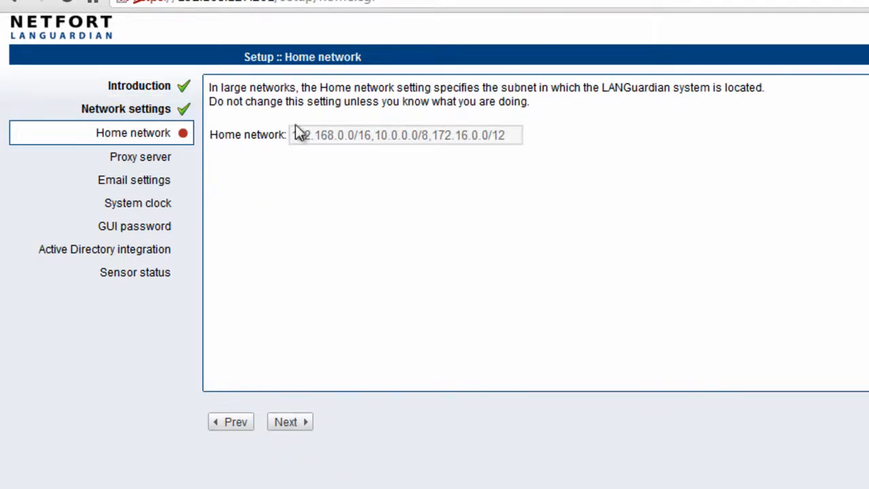
left_click_drag(294, 135, 367, 133)
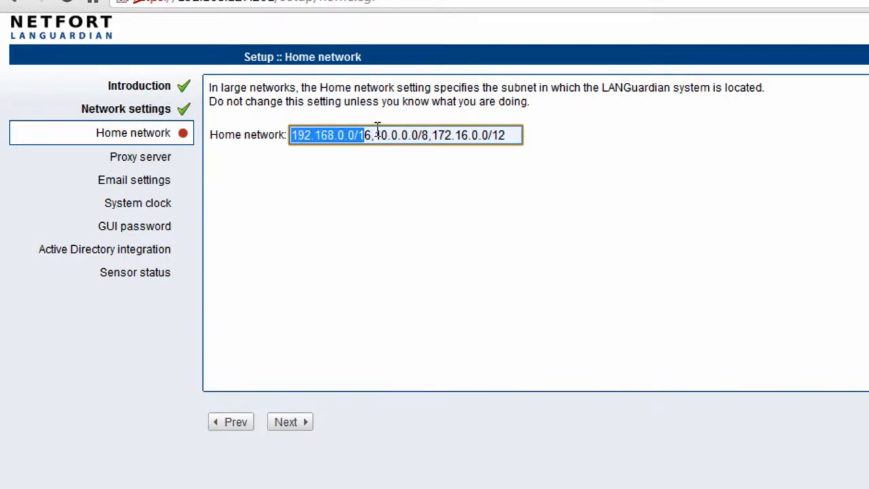
left_click(513, 134)
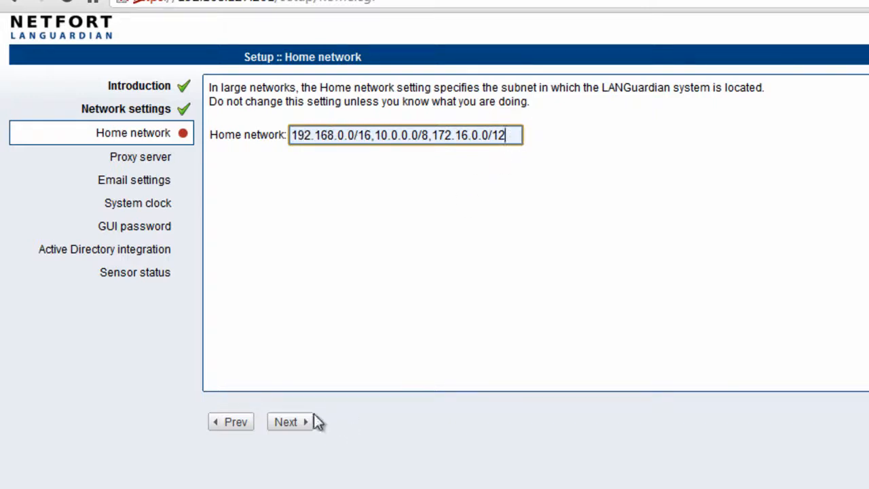
left_click(301, 428)
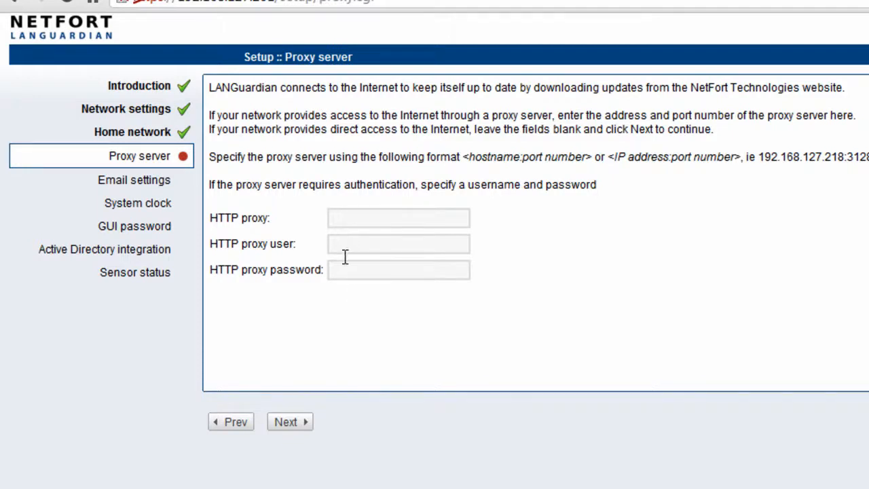
- Leave the proxy fields blank and accept the default email and NTP clock settings with the Europe/Dublin timezone
left_click(296, 435)
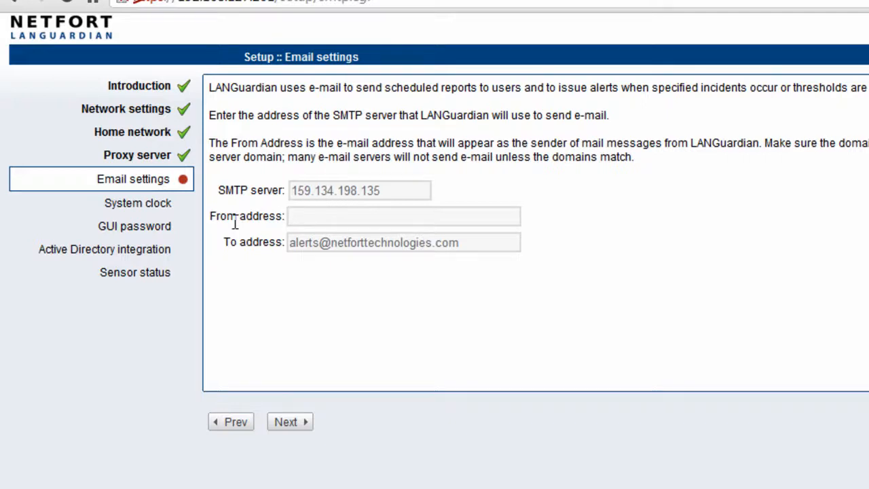
left_click(303, 429)
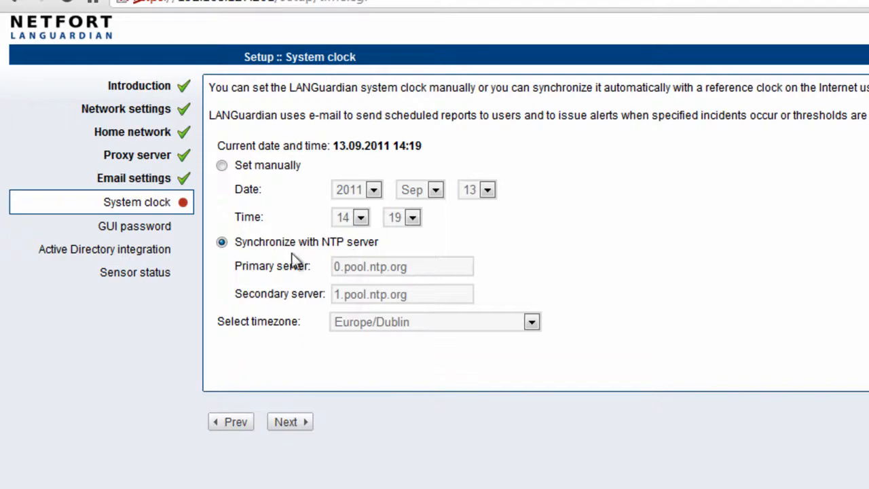
left_click_drag(405, 246, 276, 250)
left_click(344, 249)
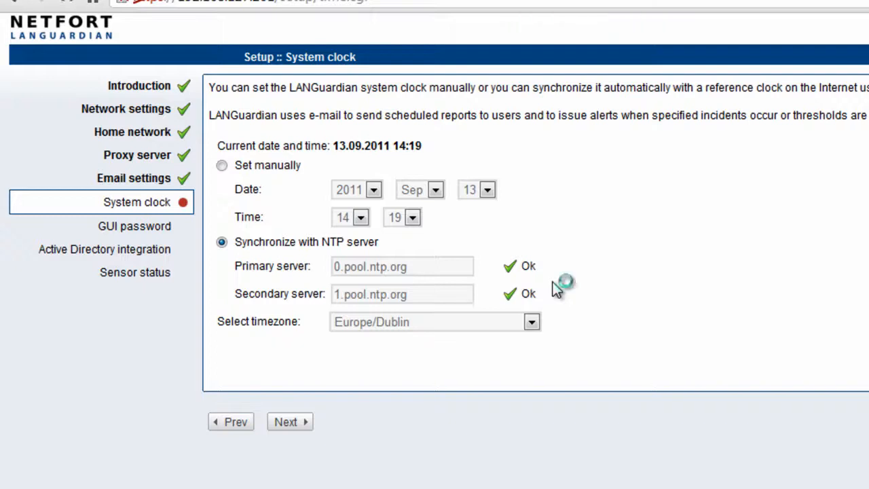
- Try to set a new LANGuardian Administrator password by entering it in both the password and confirmation fields
left_click(421, 121)
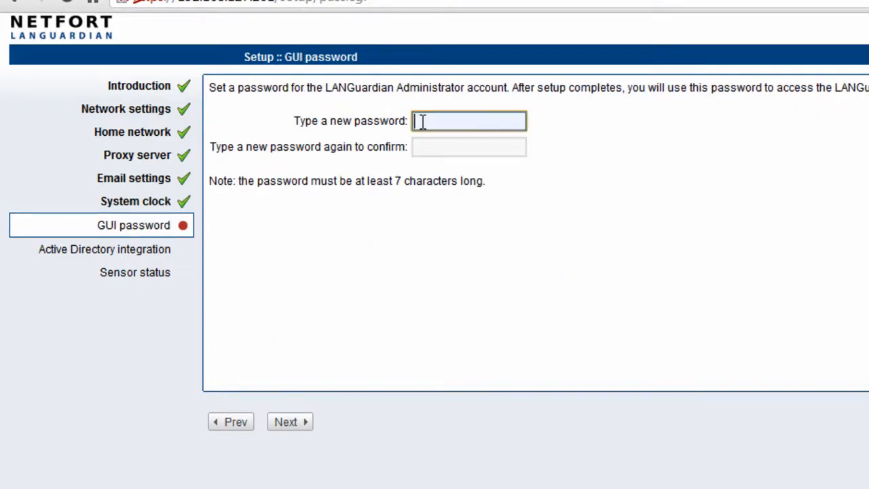
type("•")
key("BackSpace")
type("••••••••••••")
key("Tab")
type("••••••••••••")
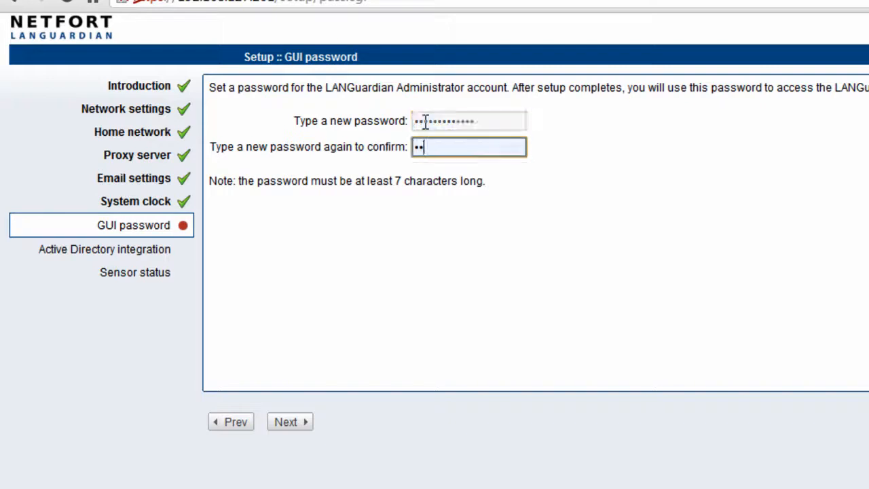
type("••")
left_click(288, 423)
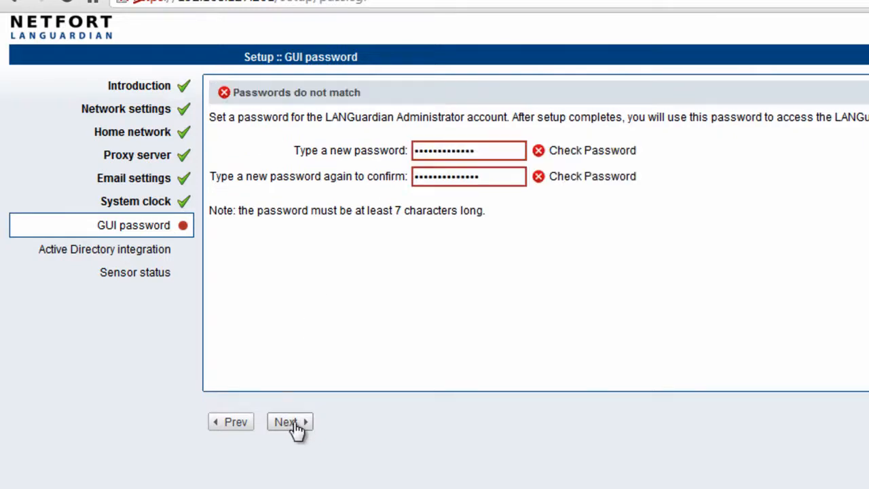
- Re-enter the Administrator password in both the new password and confirmation fields, and continue to Active Directory integration
left_click_drag(501, 152, 354, 152)
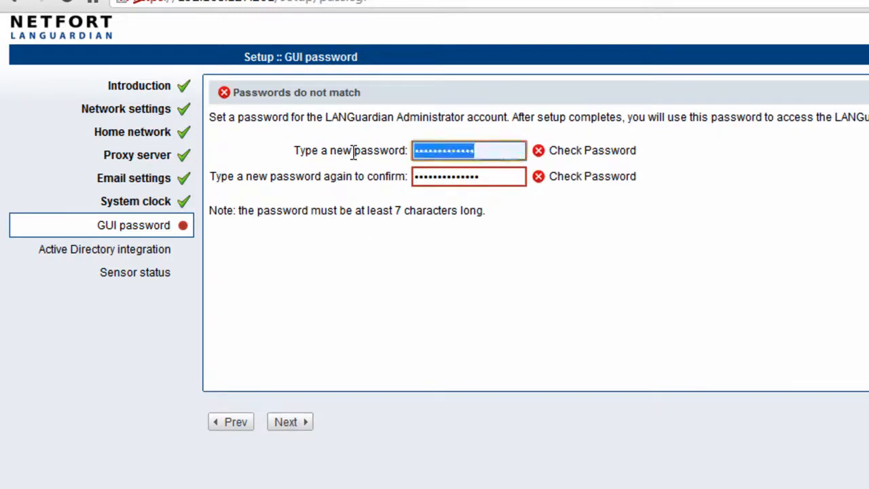
type("••")
type("••••••••••")
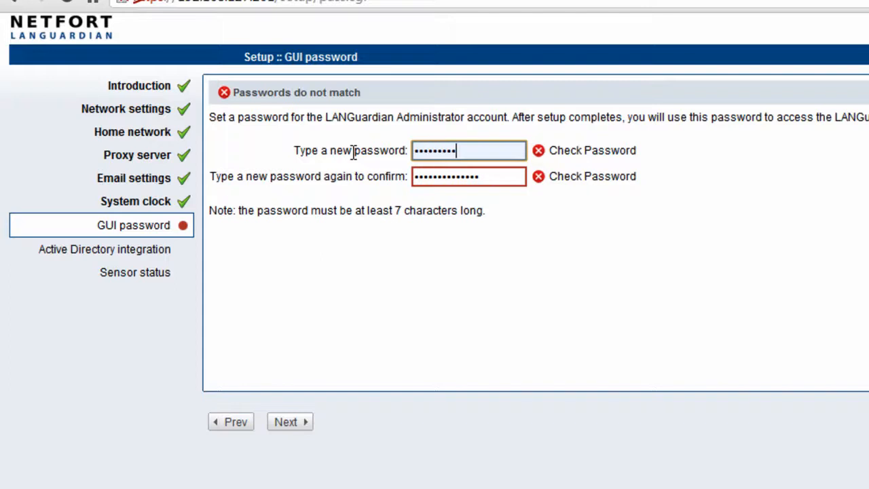
type("•")
key("Tab")
type("••••••••••••••")
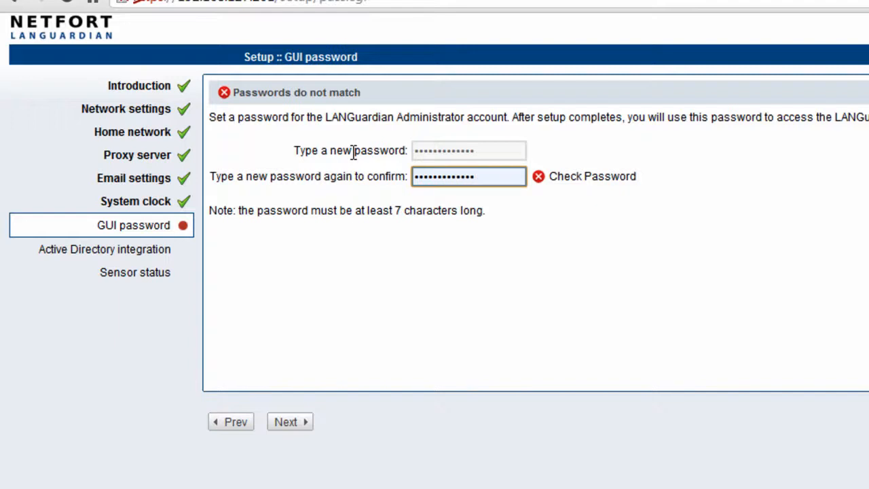
left_click(299, 422)
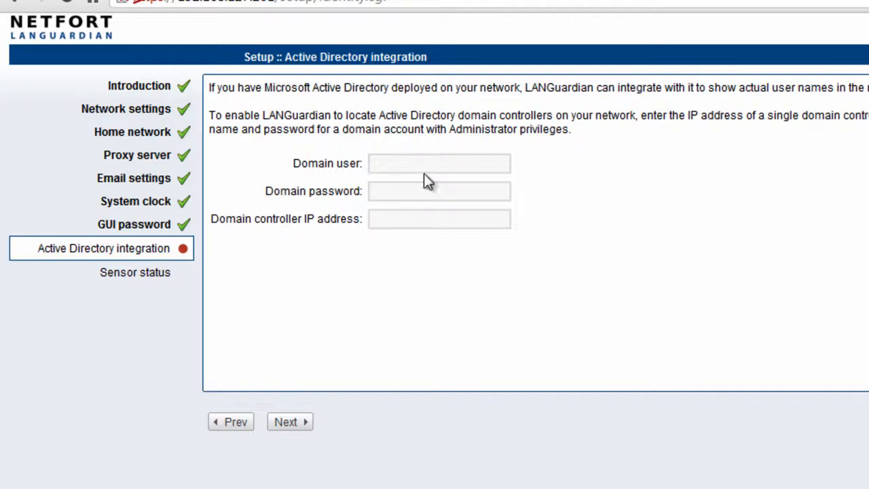
- Leave the Active Directory integration fields blank and finish the setup from the sensor status page
left_click(293, 422)
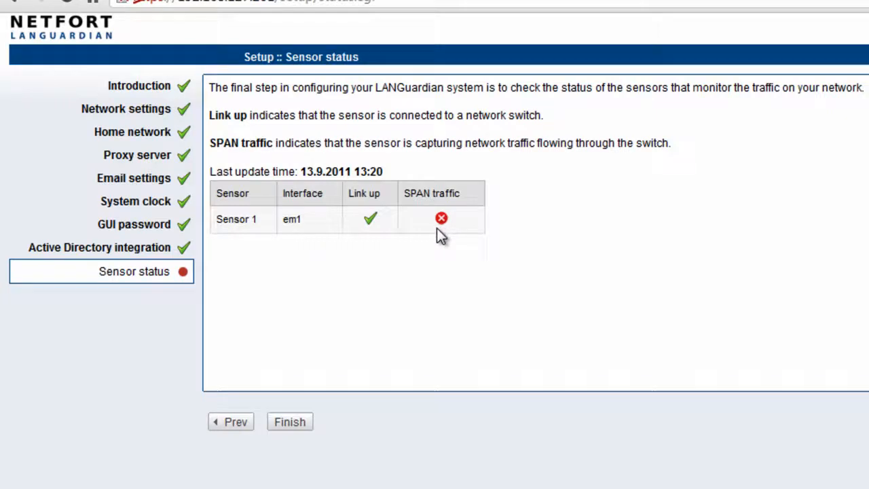
left_click(301, 425)
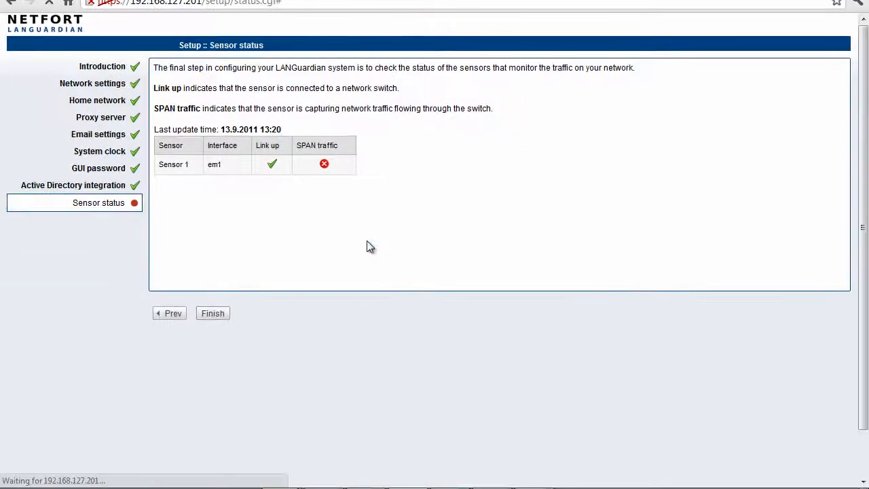
- Log in to LANGuardian with the username Administrator and the account password
type("Ad")
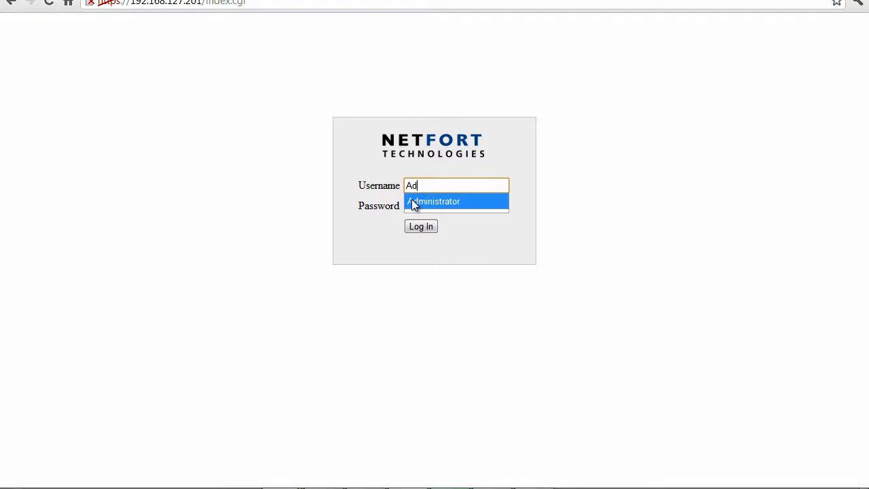
left_click(412, 200)
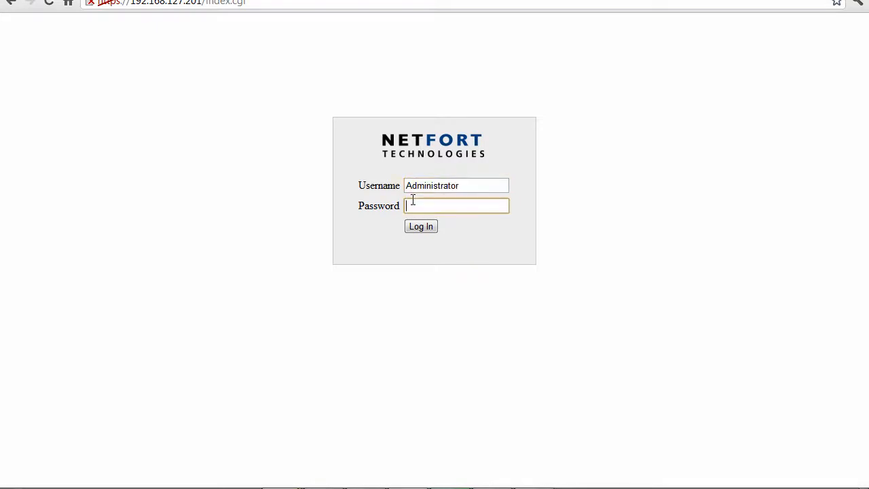
type("Administrato")
key("Return")
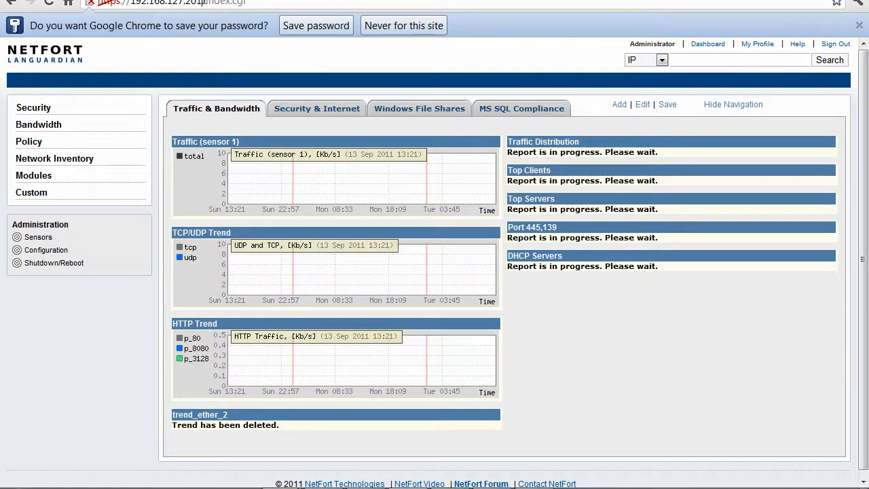
- Highlight the LANGuardian IP address in the browser's URL and switch to the LANGuardian Install Demo virtual machine in VMware Player
left_click_drag(204, 2, 126, 3)
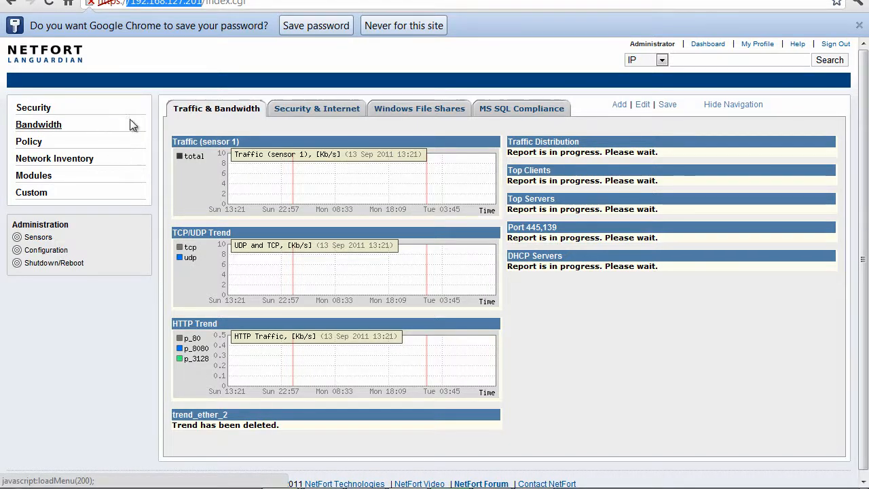
left_click(536, 487)
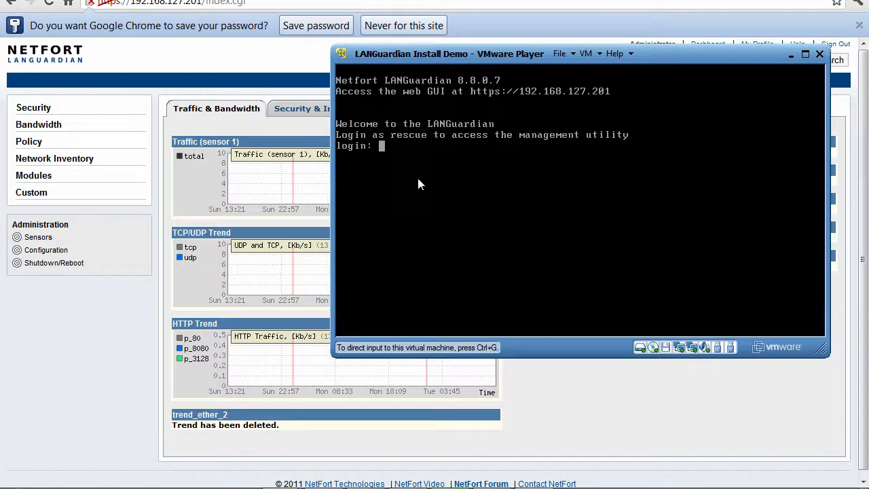